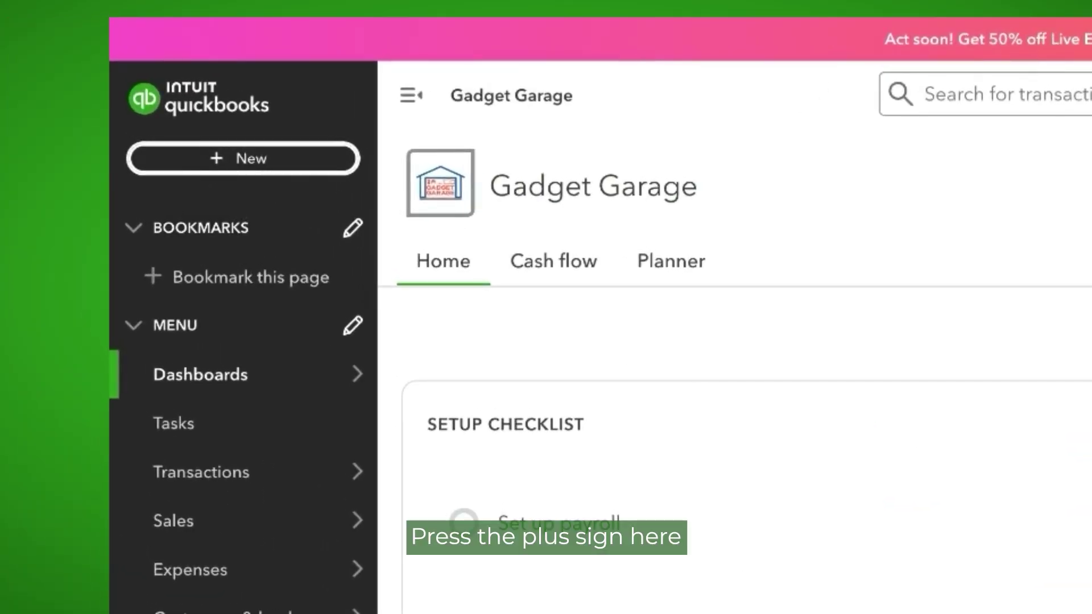
Step: Open a new Receive Payment form for the customer with the open $200 Invoice # 1002
{"action": "left_click", "coordinate": [243, 158]}
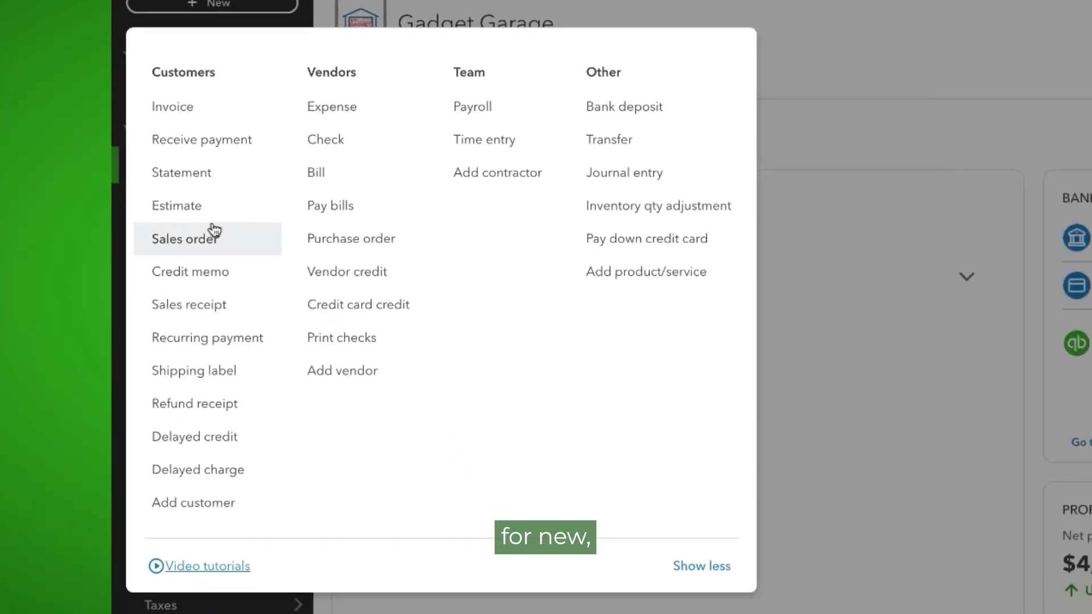
{"action": "left_click", "coordinate": [230, 150]}
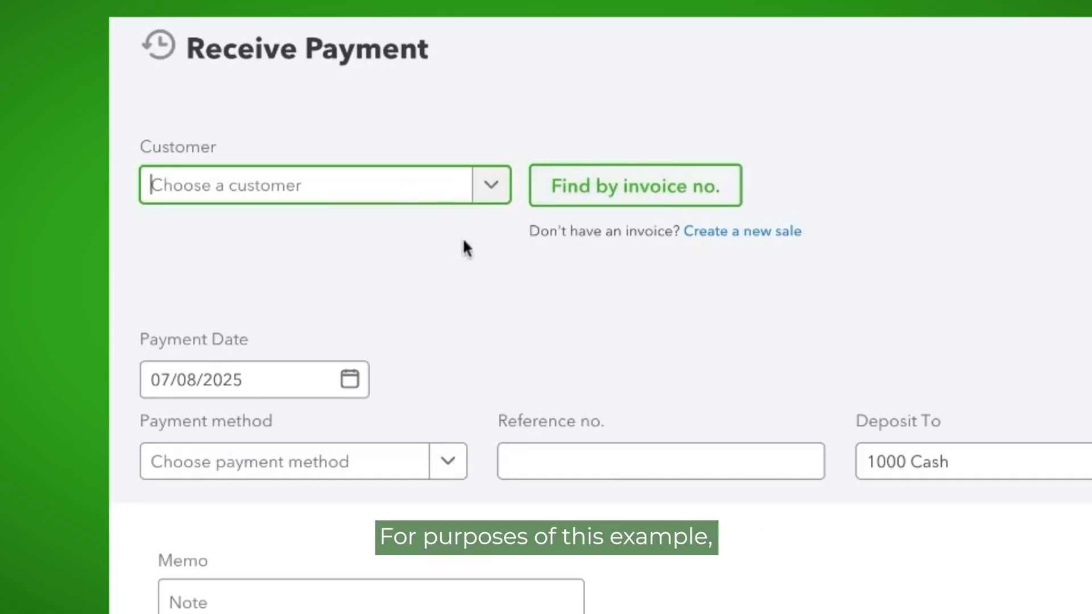
{"action": "left_click", "coordinate": [492, 193]}
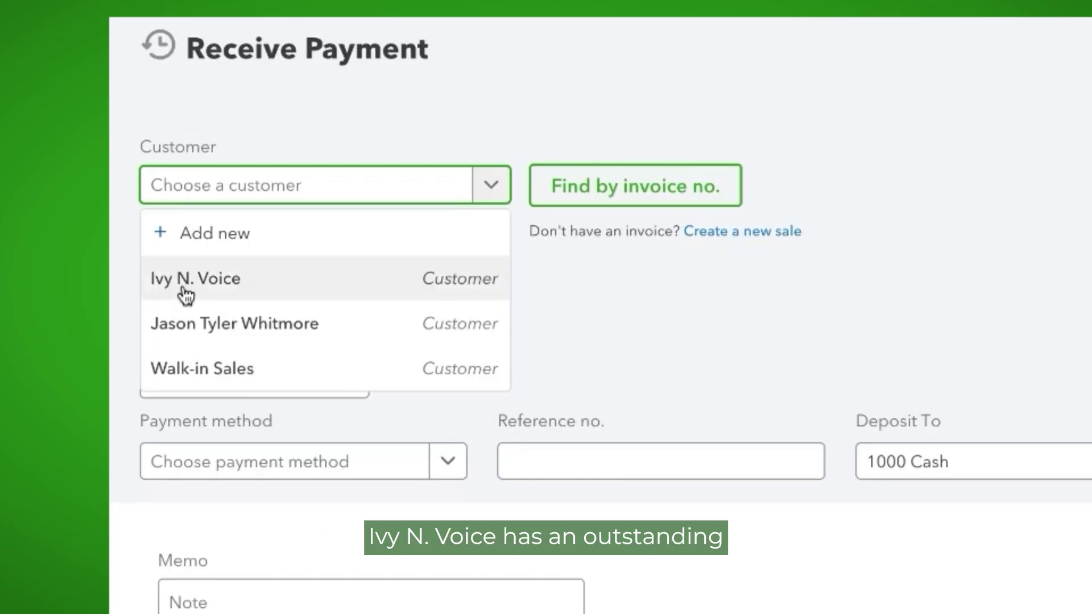
{"action": "left_click", "coordinate": [228, 278]}
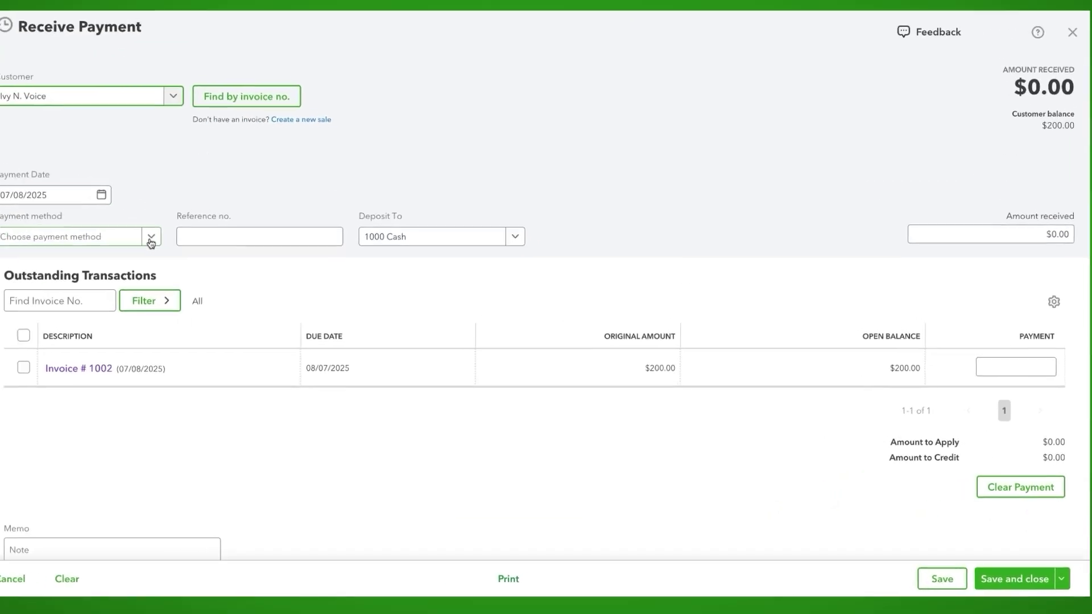
Step: Choose Cash as the received payment's payment method
{"action": "left_click", "coordinate": [152, 237]}
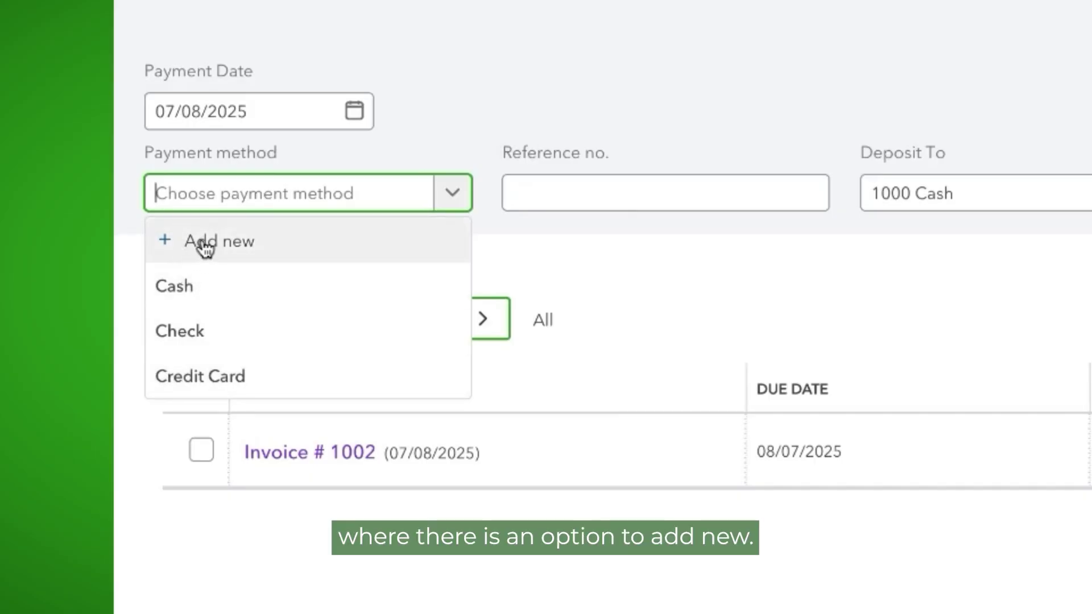
{"action": "left_click", "coordinate": [191, 306]}
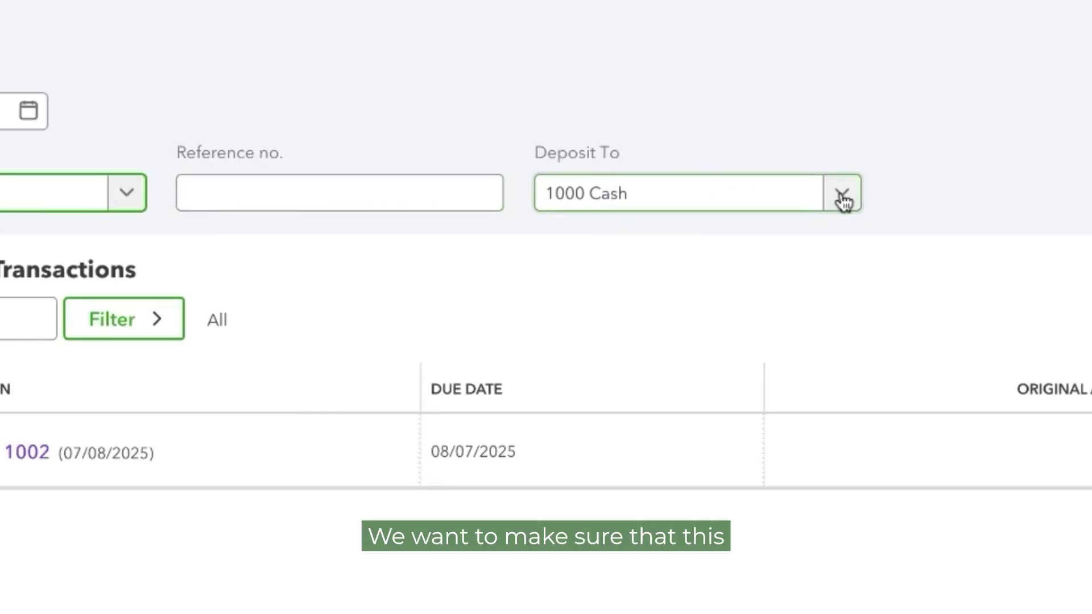
Step: Change the payment's Deposit To account from 1000 Cash to Undeposited Funds
{"action": "left_click", "coordinate": [843, 196]}
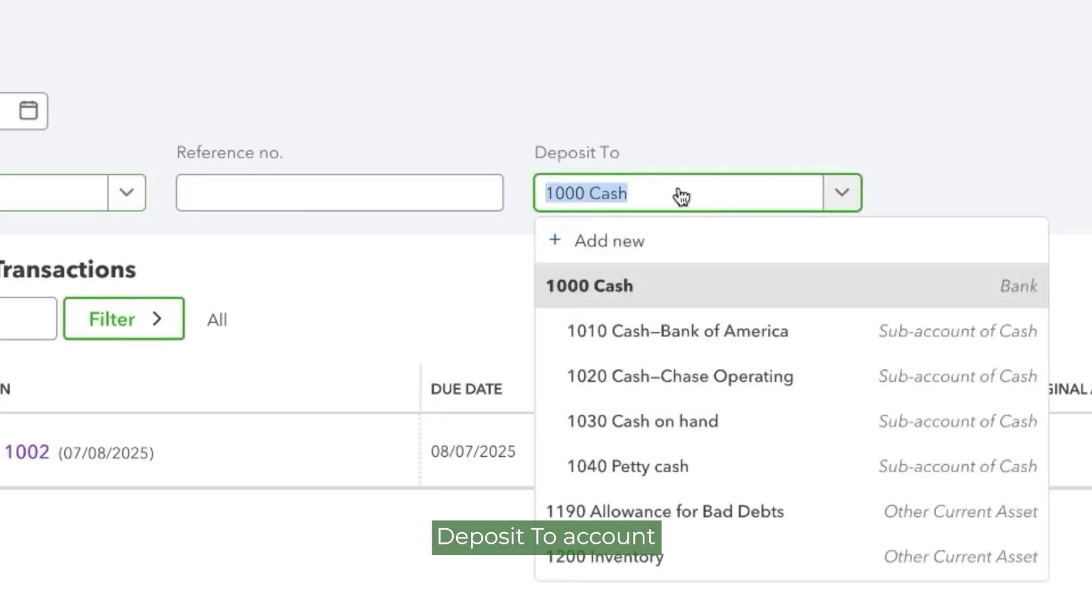
{"action": "type", "text": "undep"}
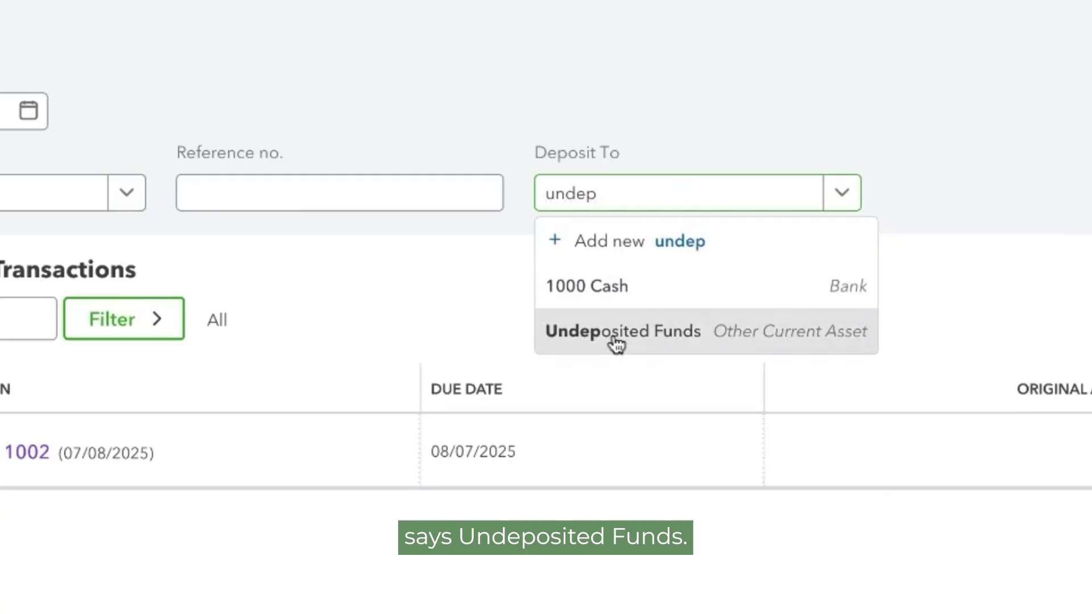
{"action": "left_click", "coordinate": [616, 331]}
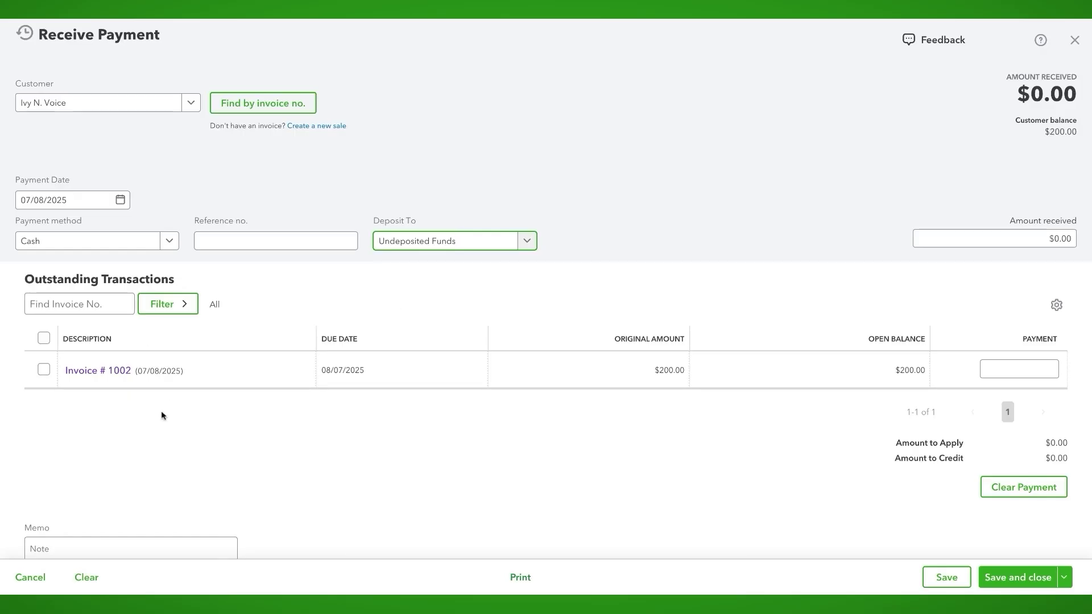
Step: Apply the $200.00 payment to Invoice # 1002
{"action": "left_click", "coordinate": [44, 370]}
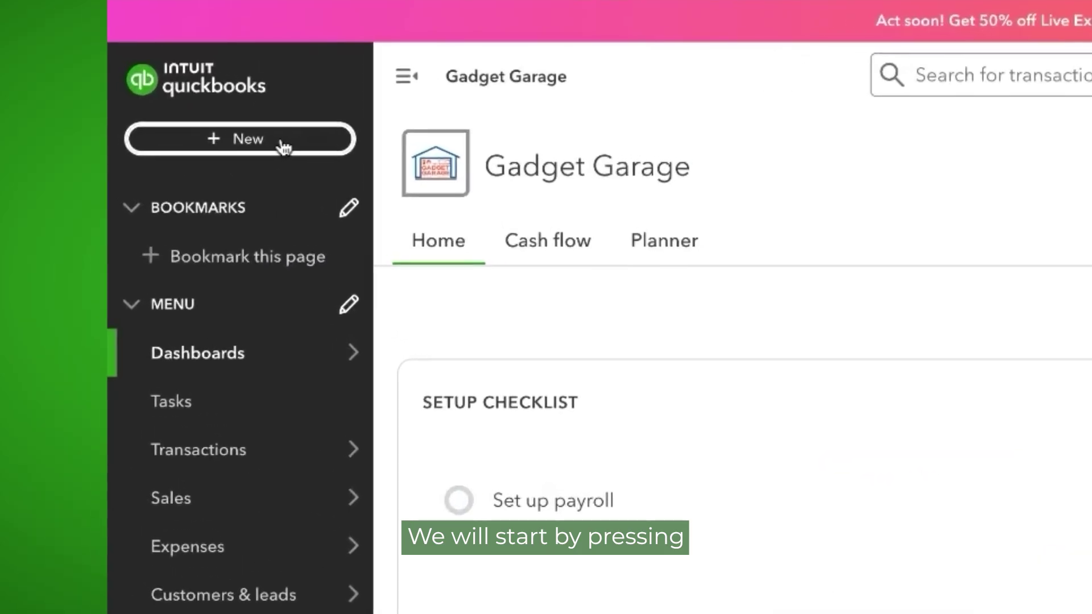
Step: Create new Sales Receipt # 1003 with Walk-in Sales as the customer
{"action": "left_click", "coordinate": [353, 140]}
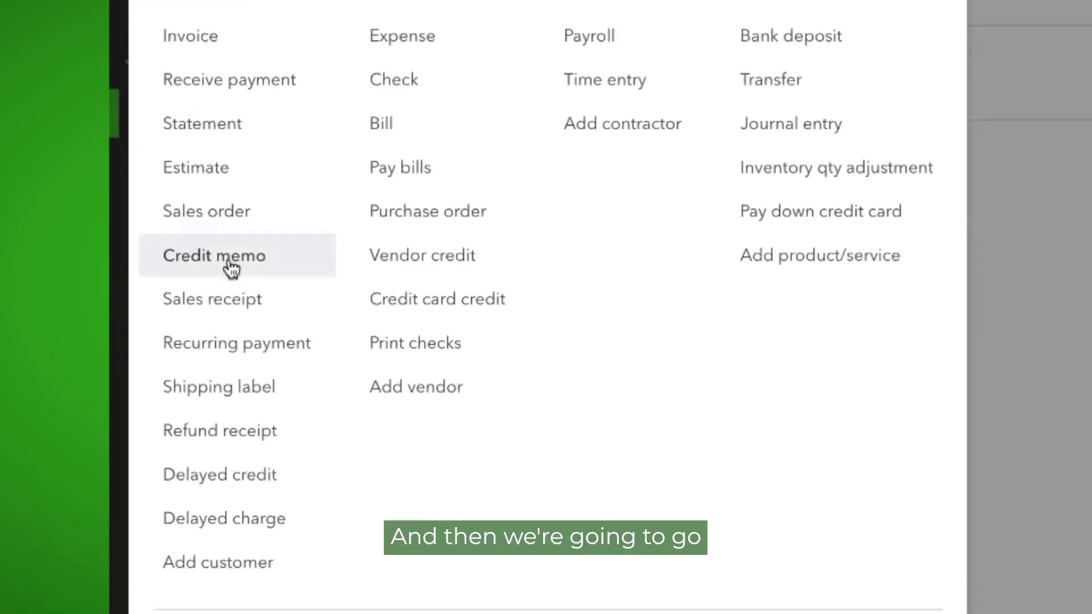
{"action": "left_click", "coordinate": [234, 307]}
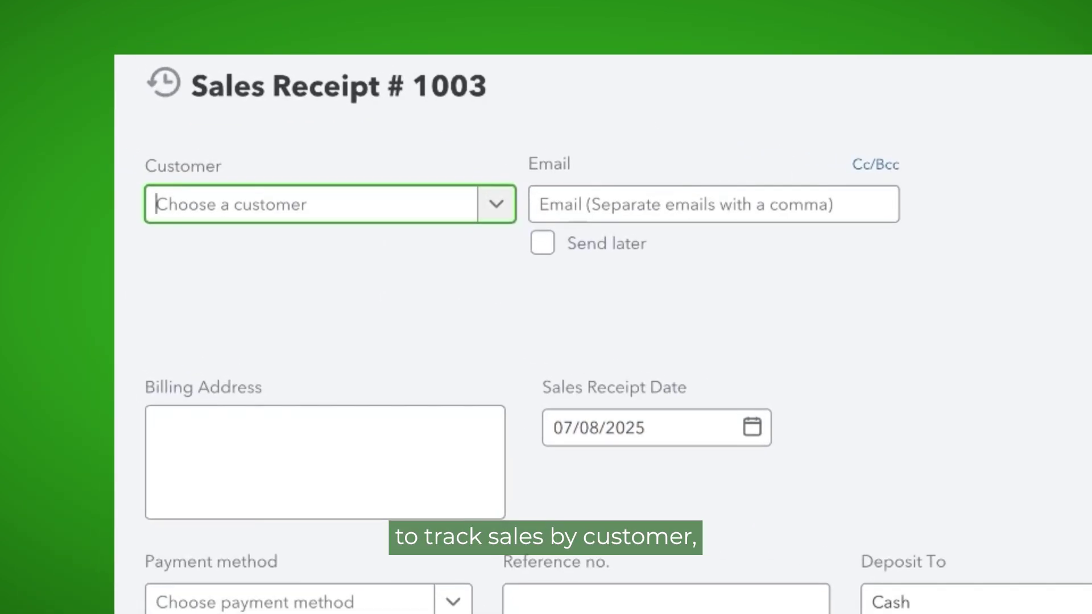
{"action": "left_click", "coordinate": [501, 208]}
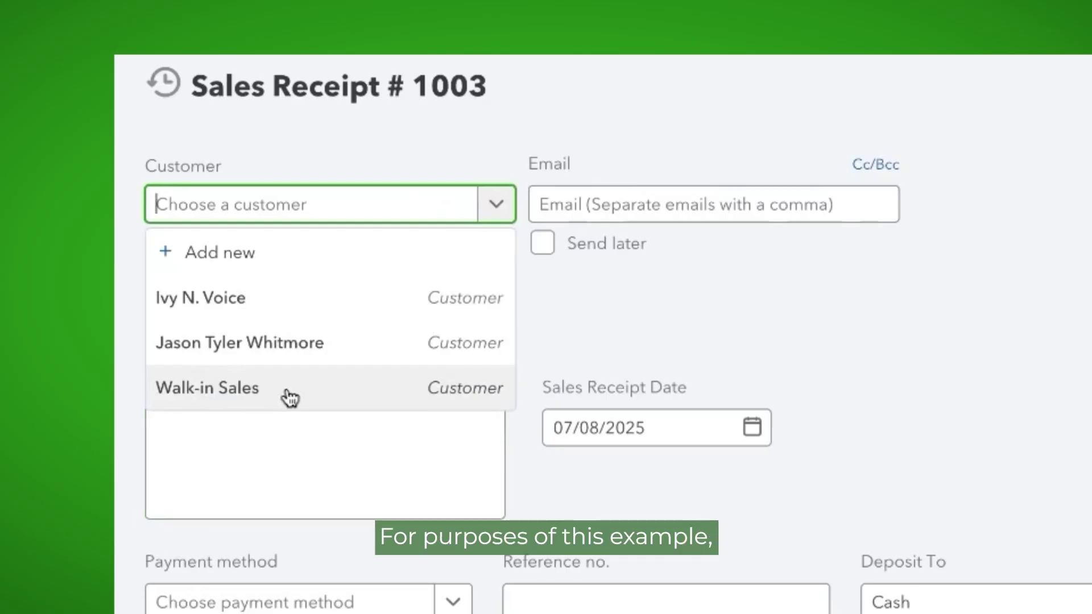
{"action": "left_click", "coordinate": [238, 403]}
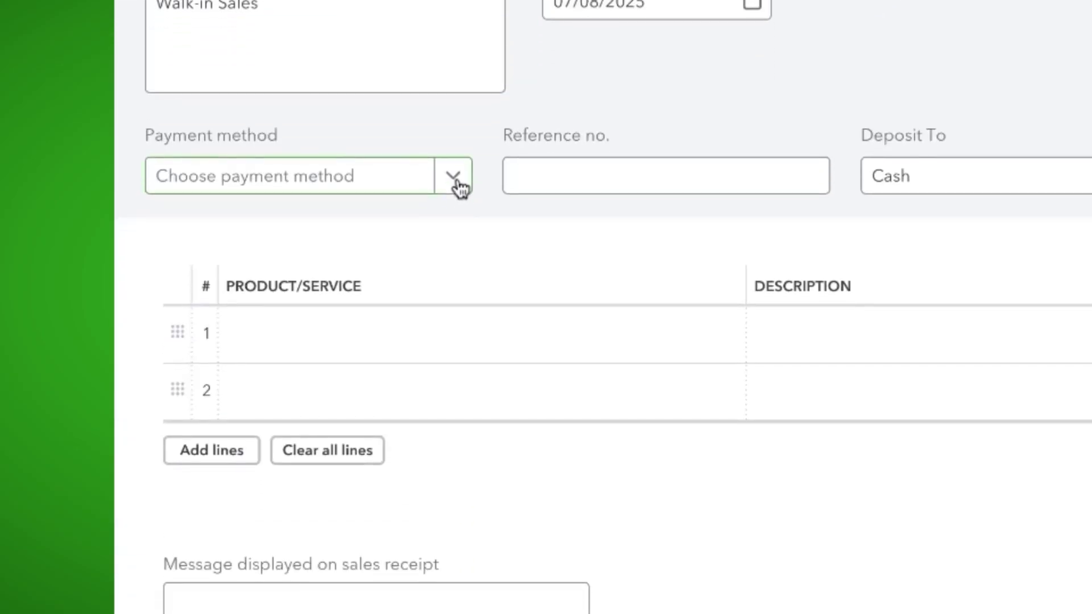
Step: Set the receipt's payment method to Cash and its Deposit To account to Undeposited Funds
{"action": "left_click", "coordinate": [455, 179]}
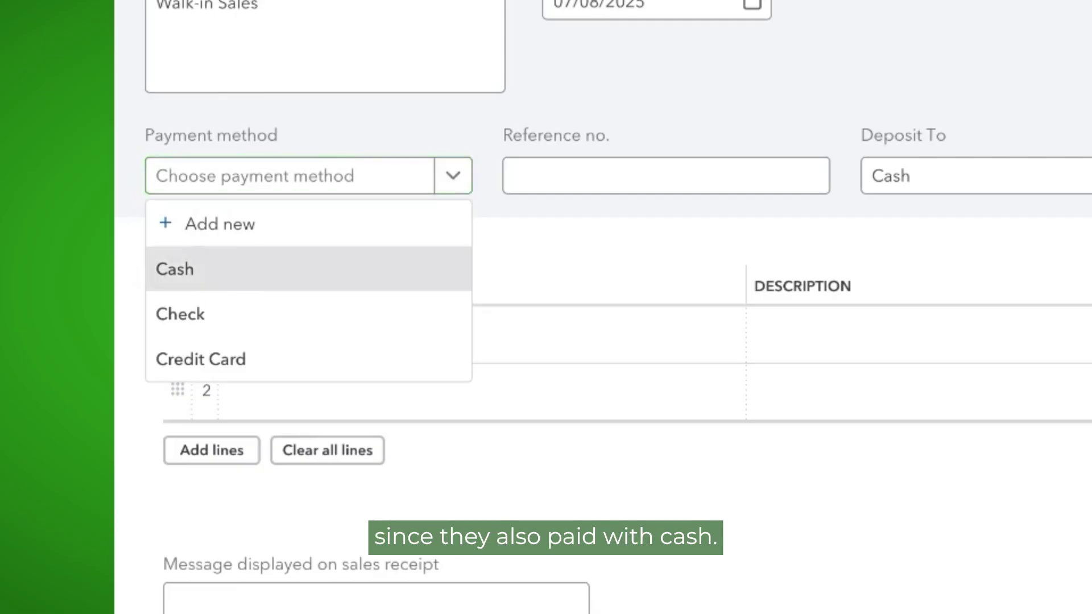
{"action": "left_click", "coordinate": [255, 262]}
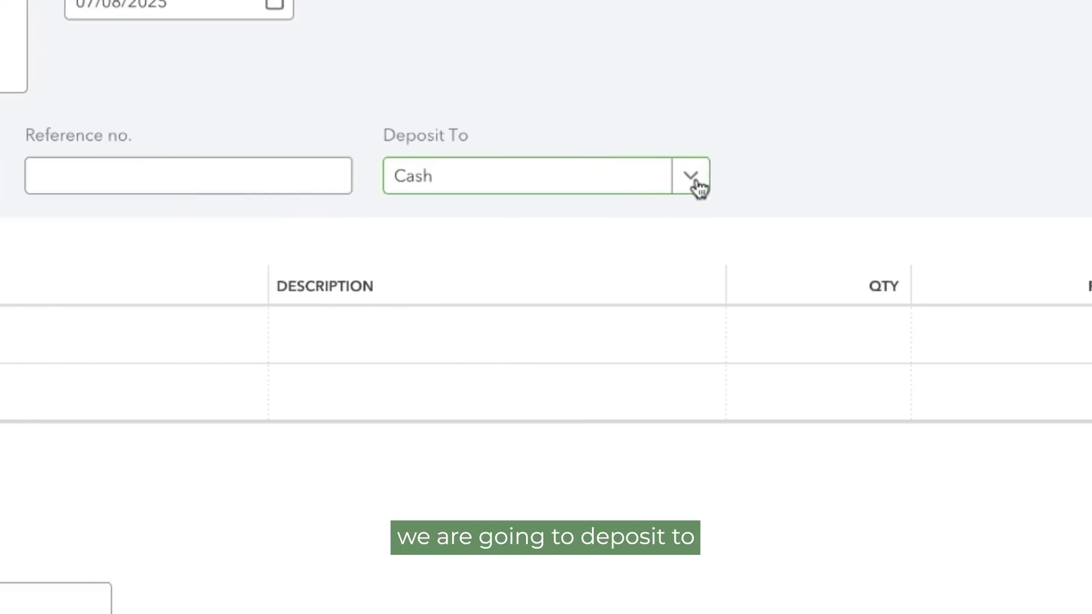
{"action": "left_click", "coordinate": [696, 181]}
{"action": "type", "text": "und"}
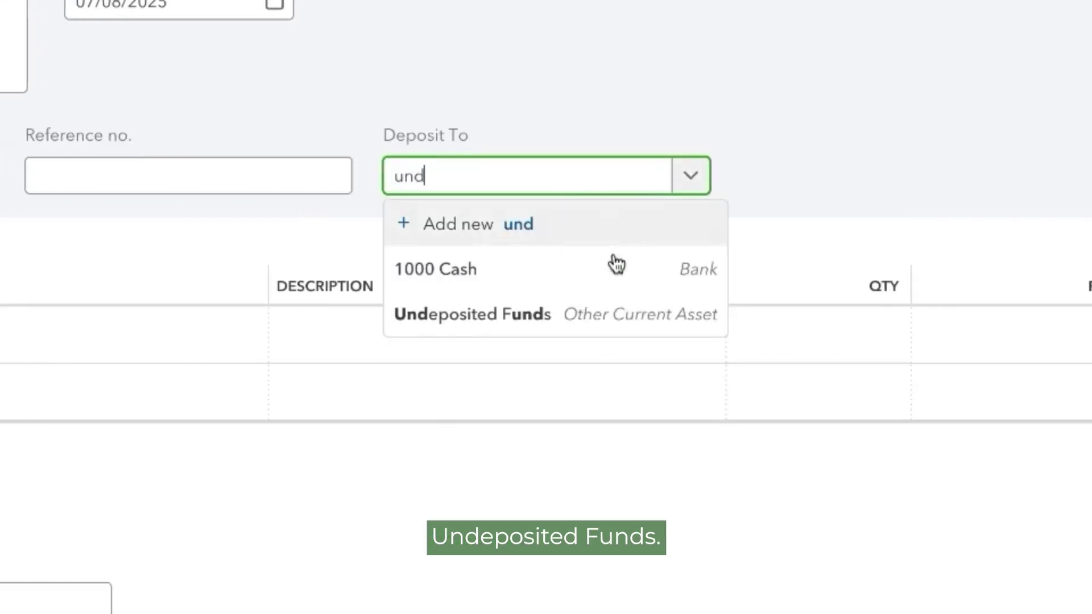
{"action": "left_click", "coordinate": [512, 320]}
{"action": "left_click", "coordinate": [362, 302]}
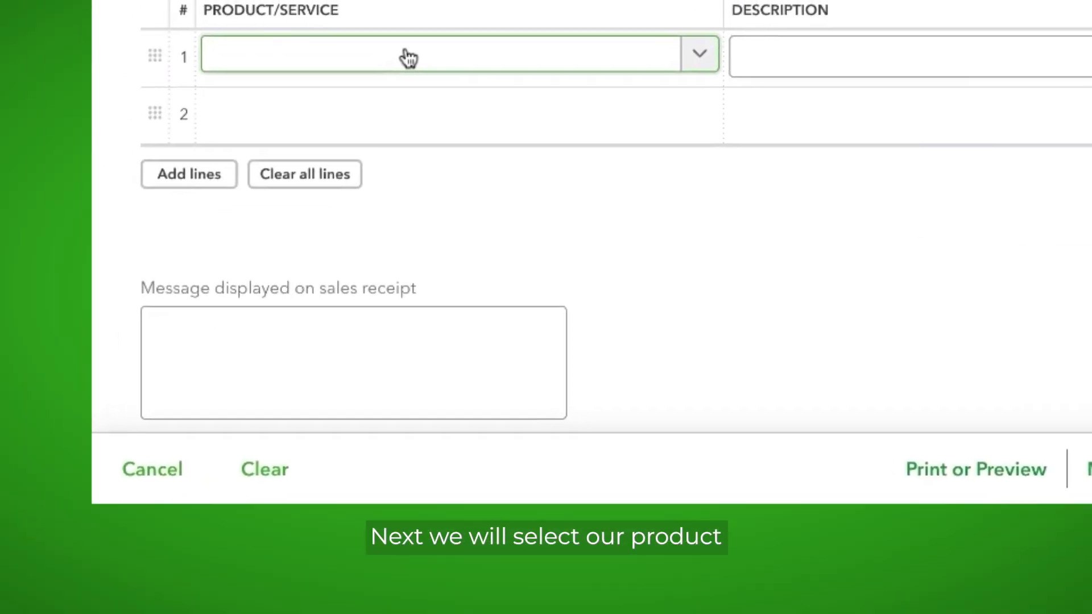
Step: Add a $200 Performance Optimization line to the receipt, leaving its class empty
{"action": "left_click", "coordinate": [407, 57]}
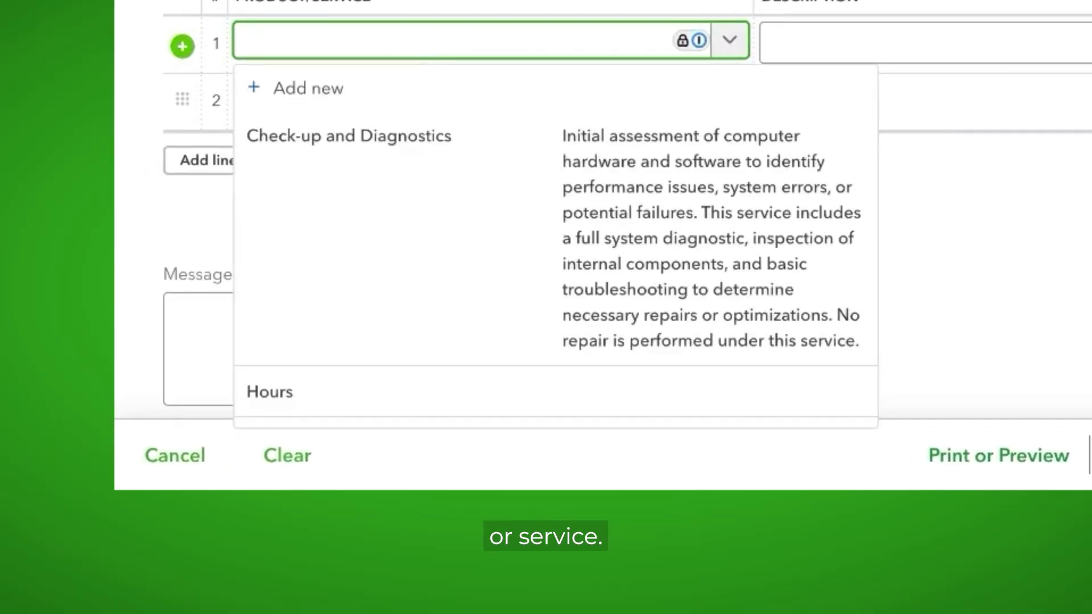
{"action": "key", "text": "Down"}
{"action": "key", "text": "Down"}
{"action": "key", "text": "Down"}
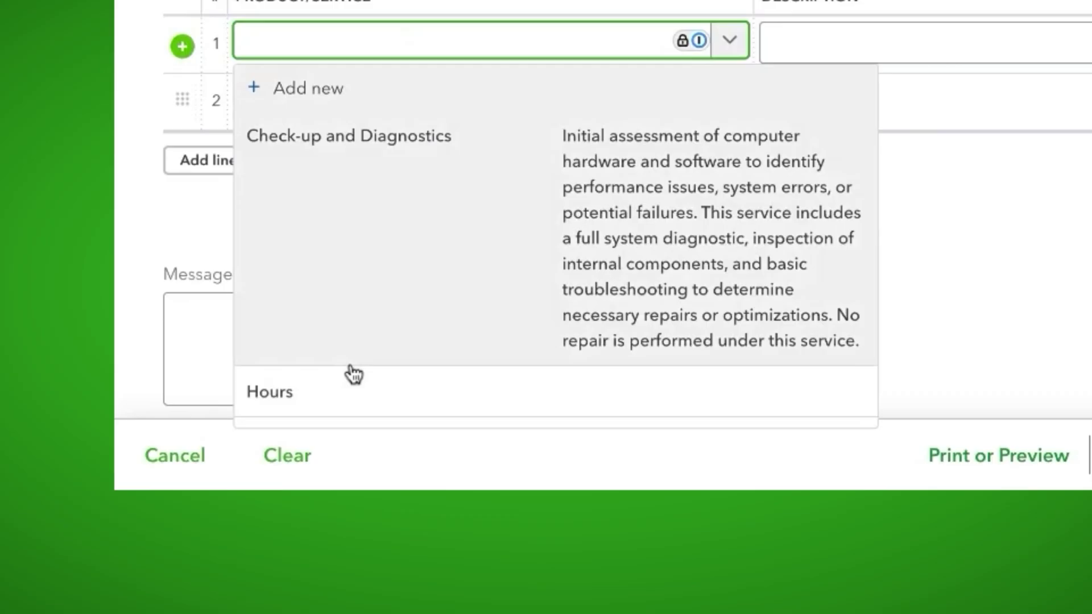
{"action": "key", "text": "Down"}
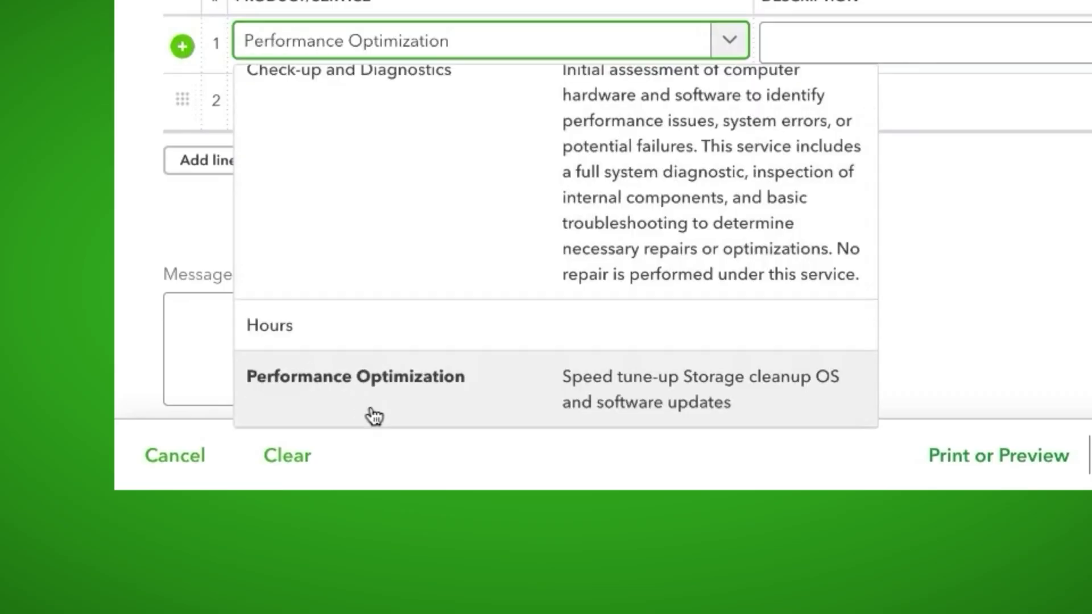
{"action": "left_click", "coordinate": [369, 386]}
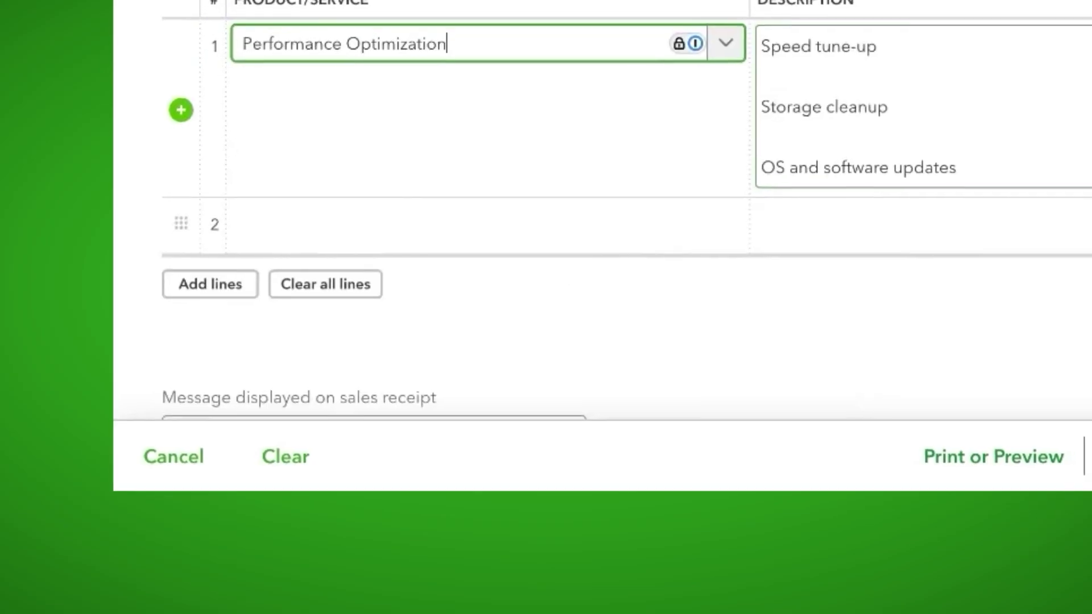
{"action": "left_click", "coordinate": [610, 254]}
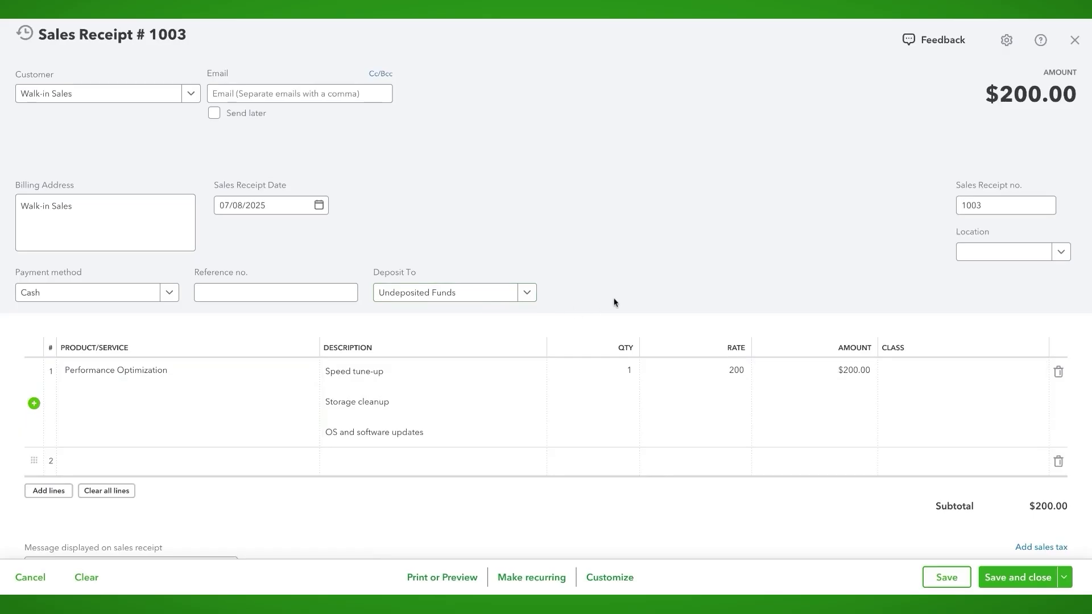
{"action": "left_click", "coordinate": [937, 368]}
{"action": "left_click", "coordinate": [723, 463]}
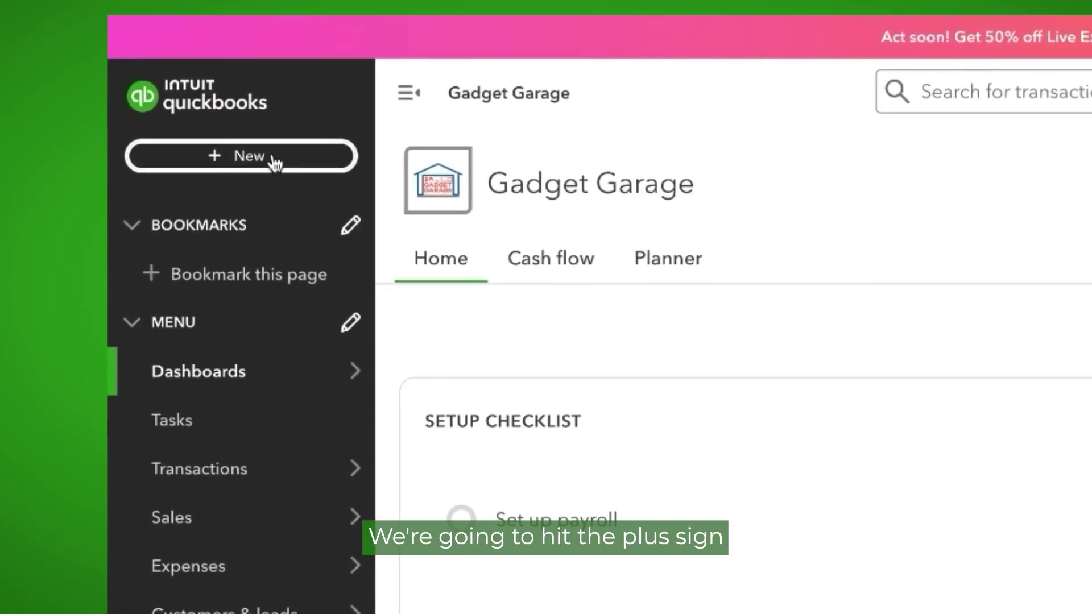
Step: Open a new Bank Deposit into 1000 Cash showing the two $200.00 undeposited payments
{"action": "left_click", "coordinate": [275, 163]}
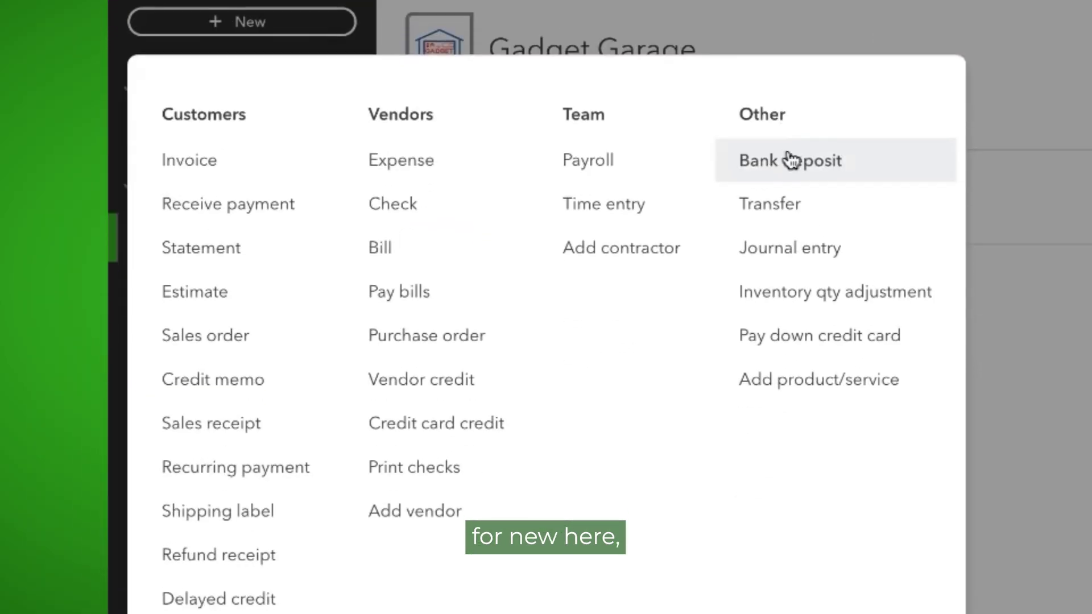
{"action": "left_click", "coordinate": [790, 150]}
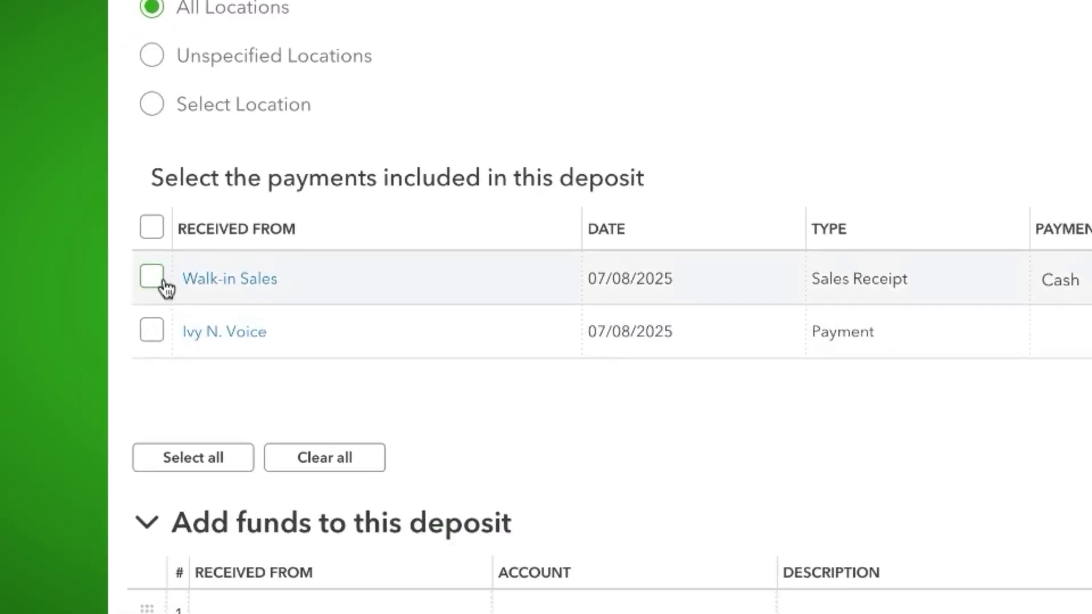
Step: Select the Walk-in Sales and customer payments and save the $400 deposit
{"action": "left_click", "coordinate": [162, 278]}
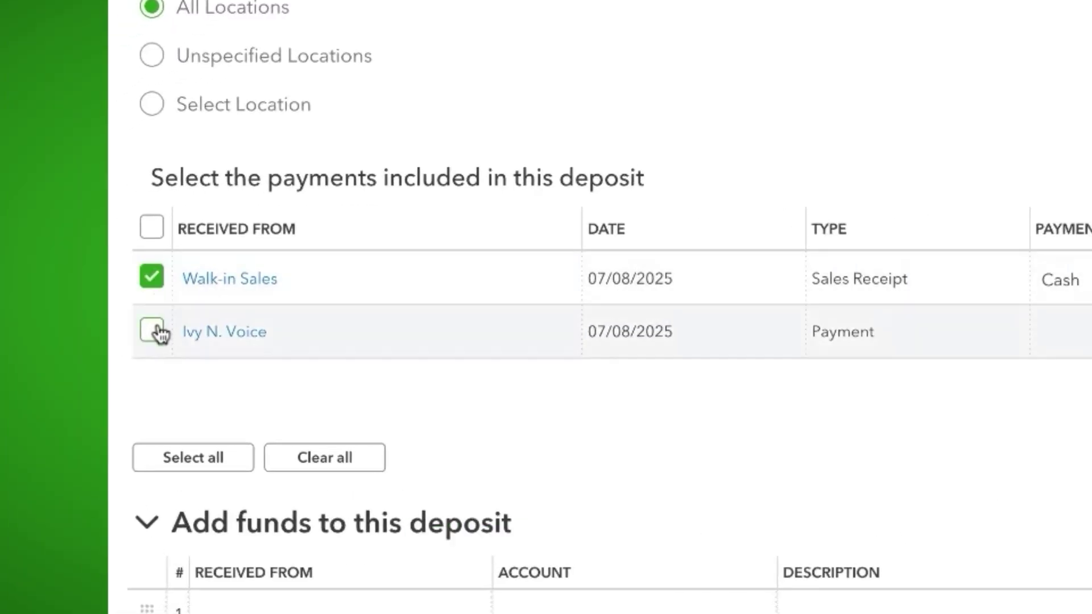
{"action": "left_click", "coordinate": [158, 331]}
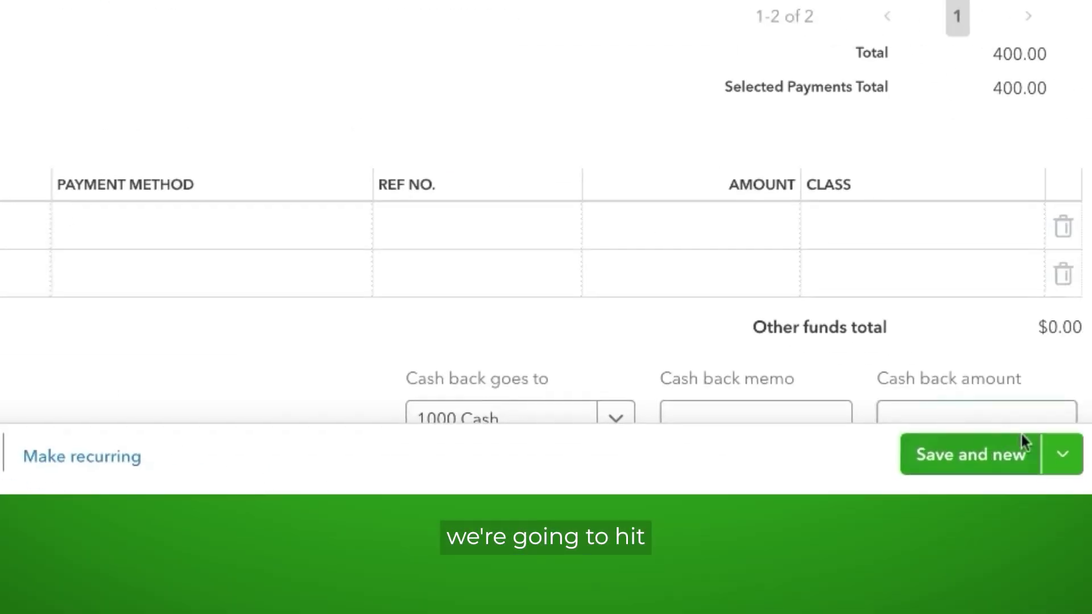
{"action": "left_click", "coordinate": [945, 417]}
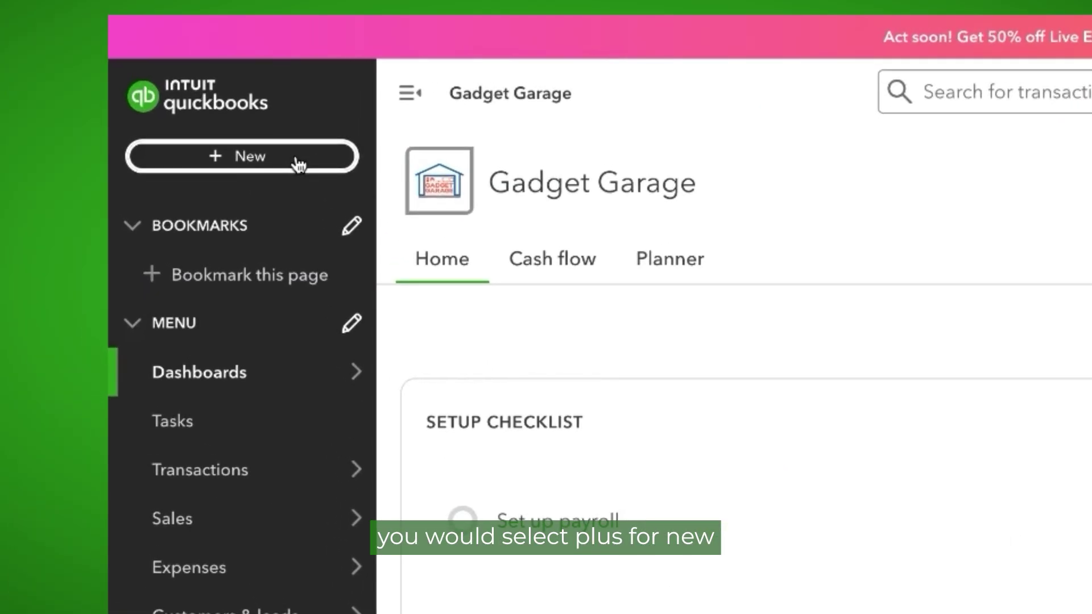
Step: Open a new bank deposit and add a $10,000 line from Income Tax Refund
{"action": "left_click", "coordinate": [142, 109]}
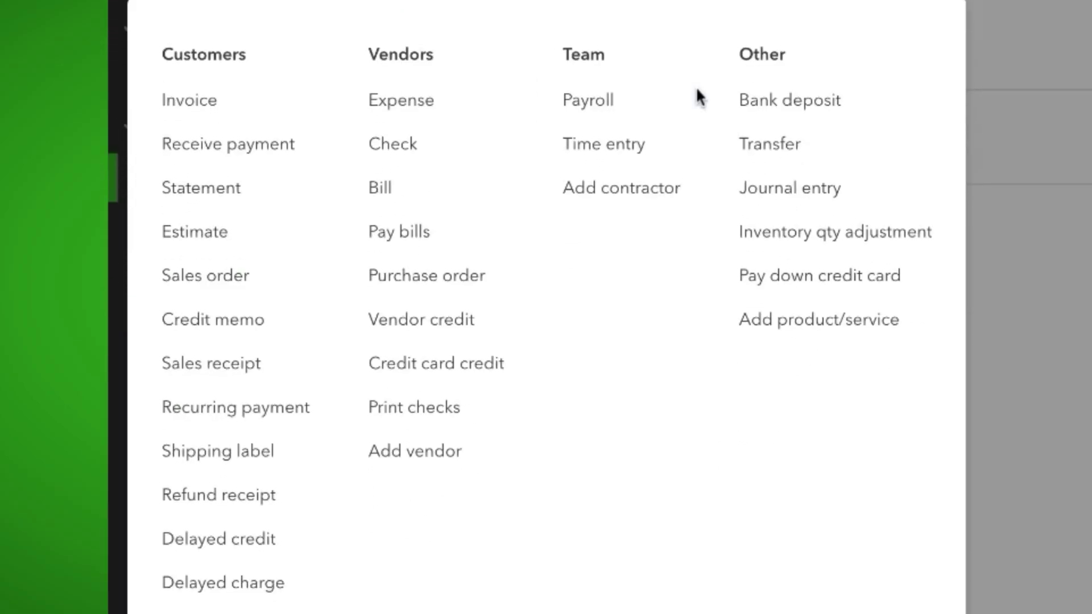
{"action": "left_click", "coordinate": [803, 109]}
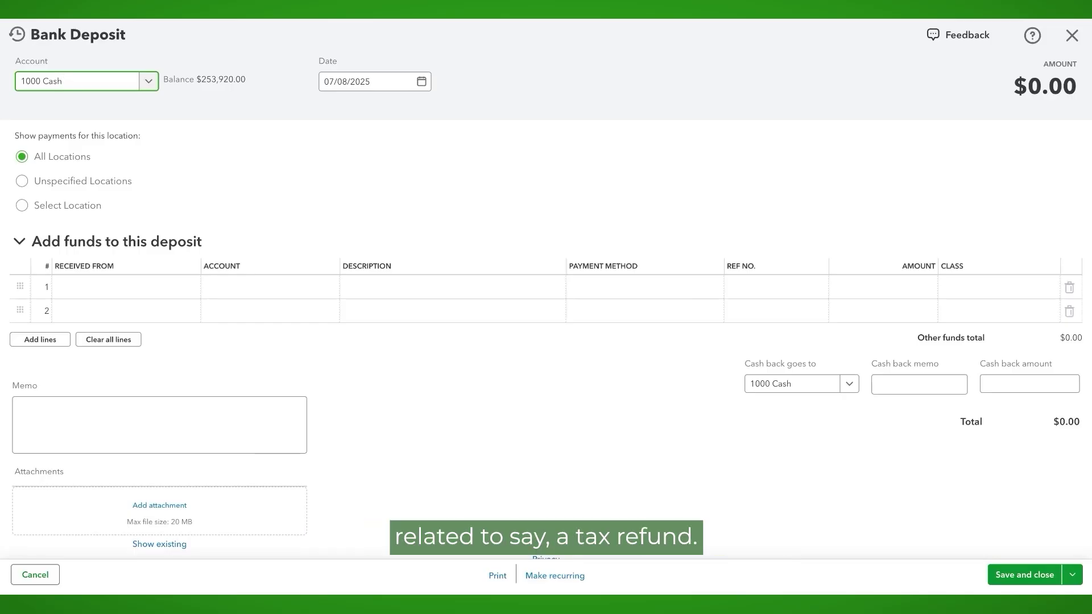
{"action": "left_click", "coordinate": [263, 285]}
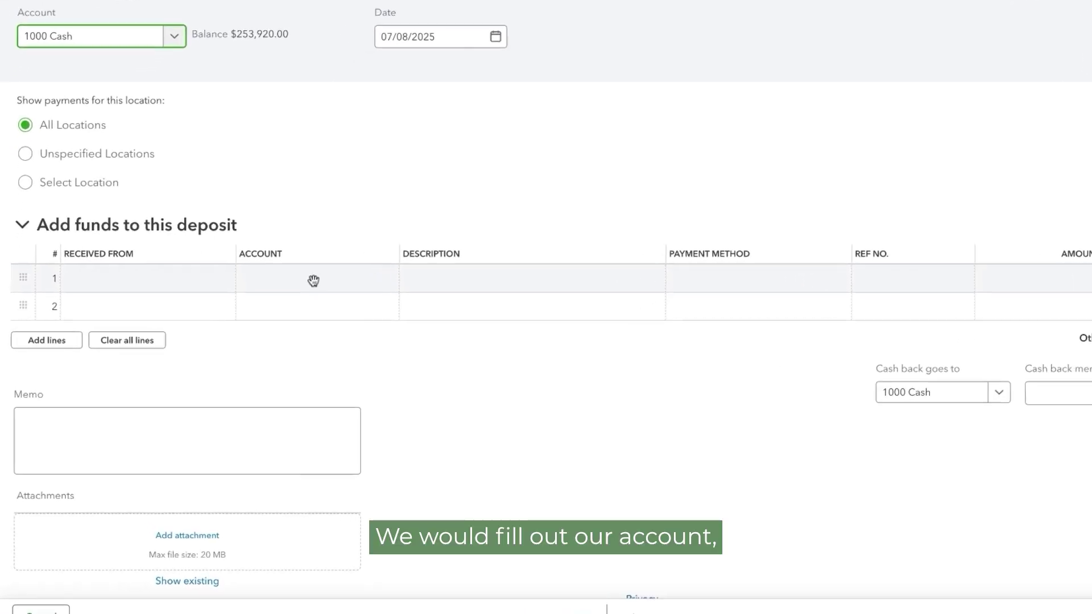
{"action": "type", "text": "income"}
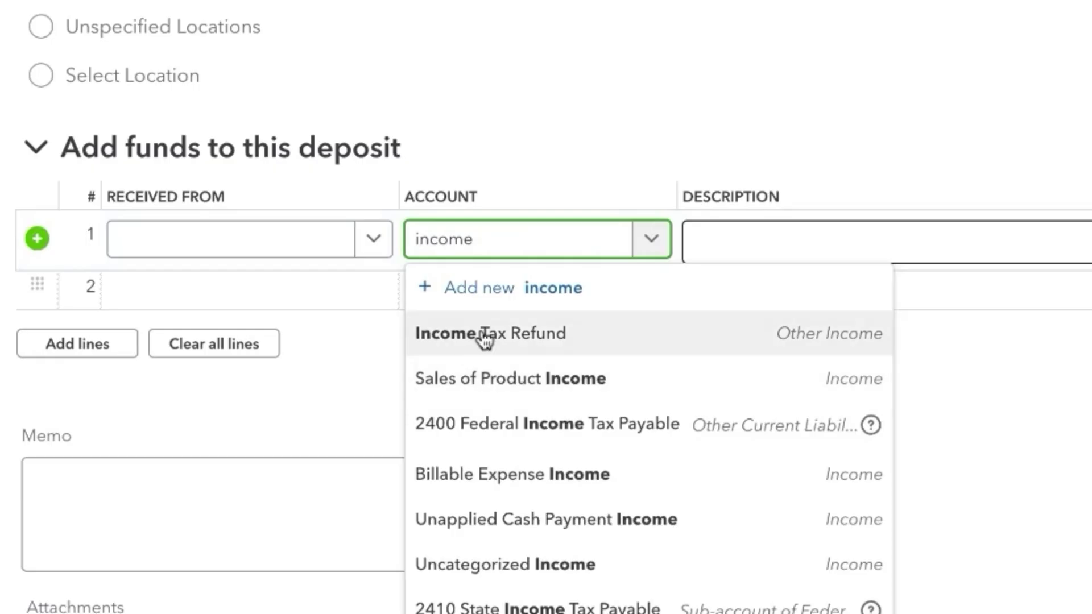
{"action": "left_click", "coordinate": [483, 340]}
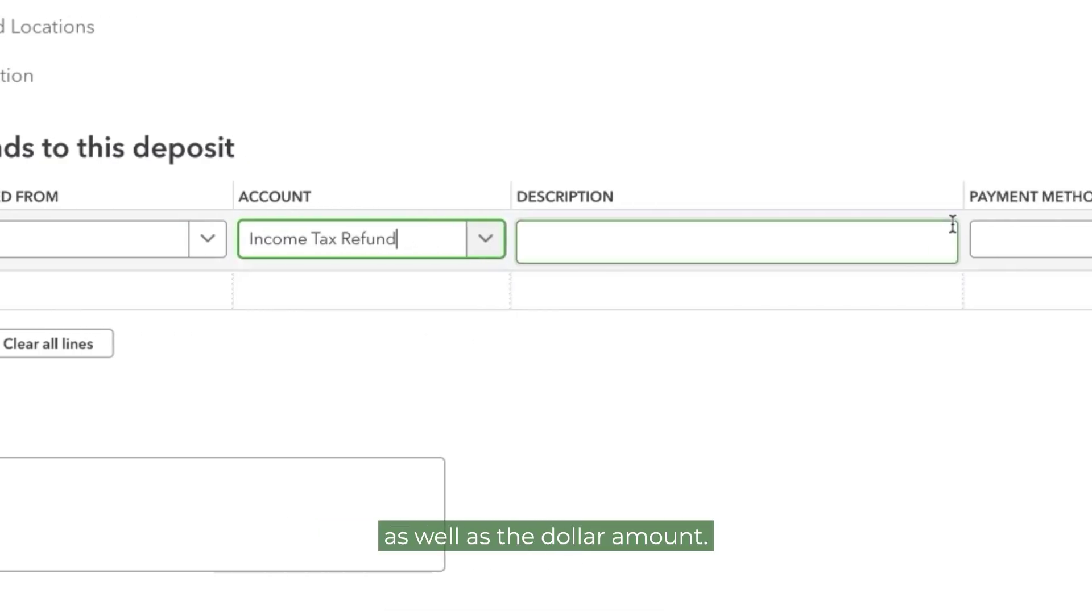
{"action": "left_click", "coordinate": [586, 244]}
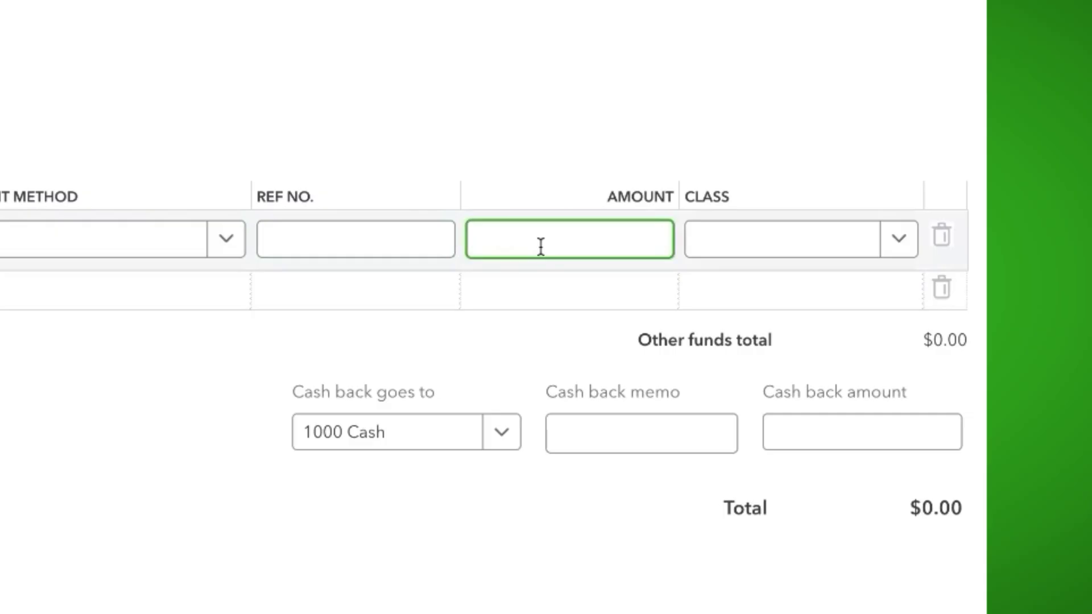
{"action": "type", "text": "100"}
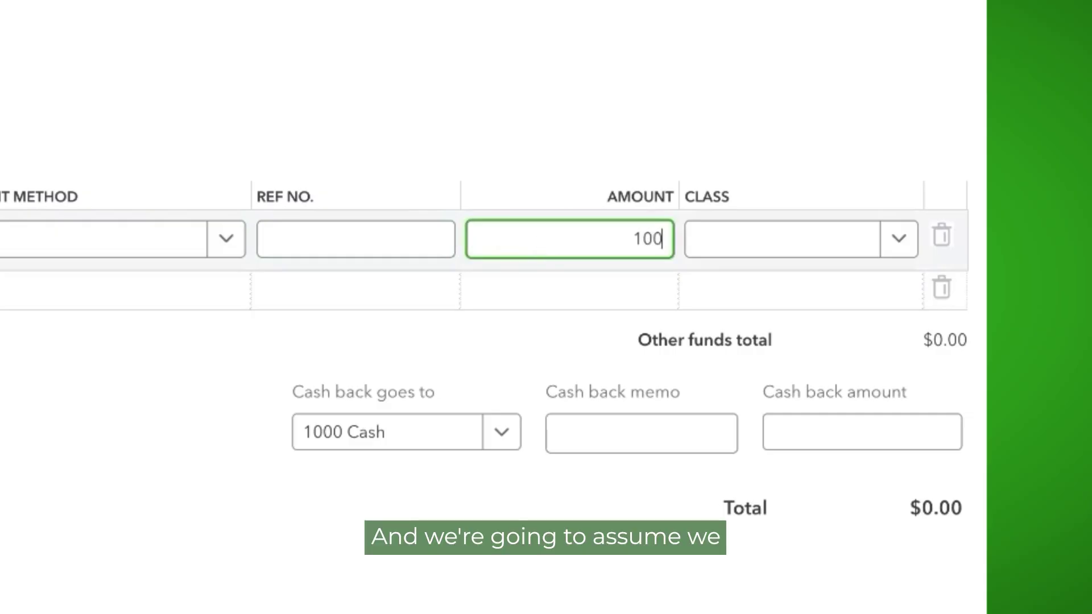
{"action": "type", "text": "00"}
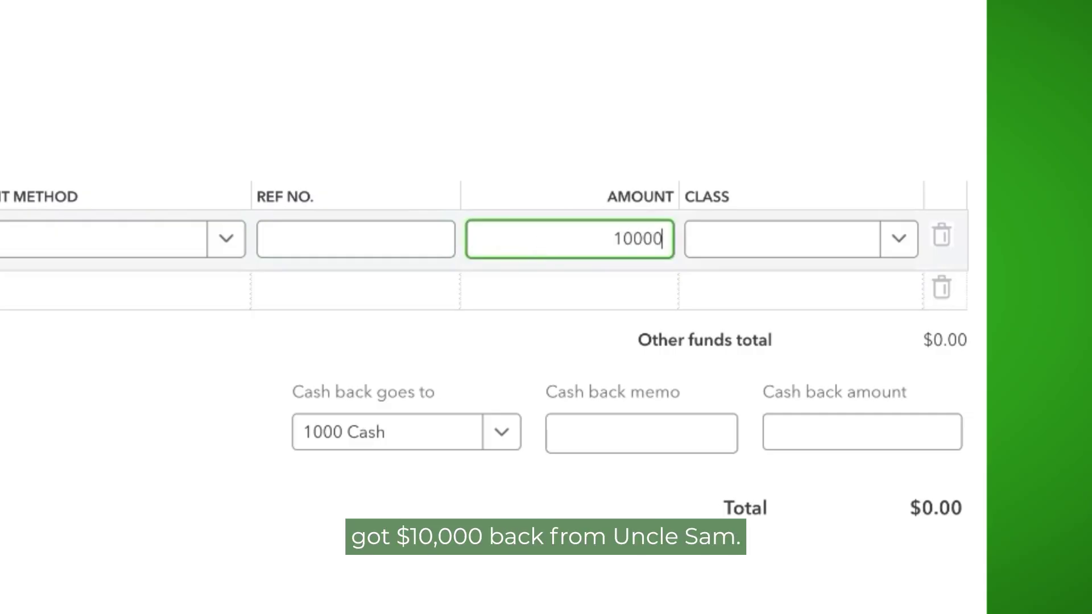
{"action": "key", "text": "Tab"}
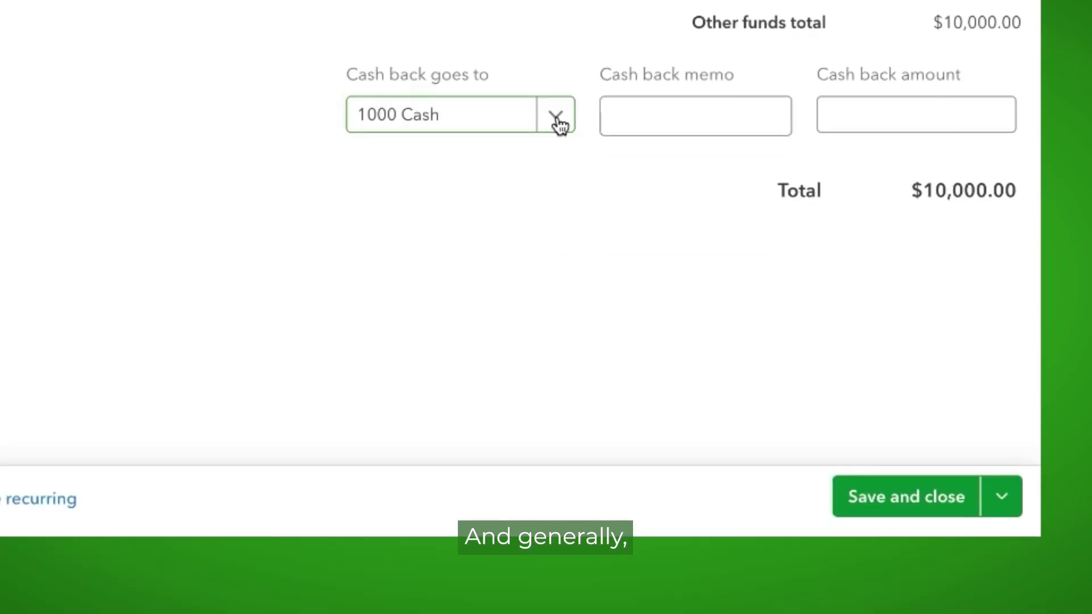
{"action": "left_click", "coordinate": [556, 118]}
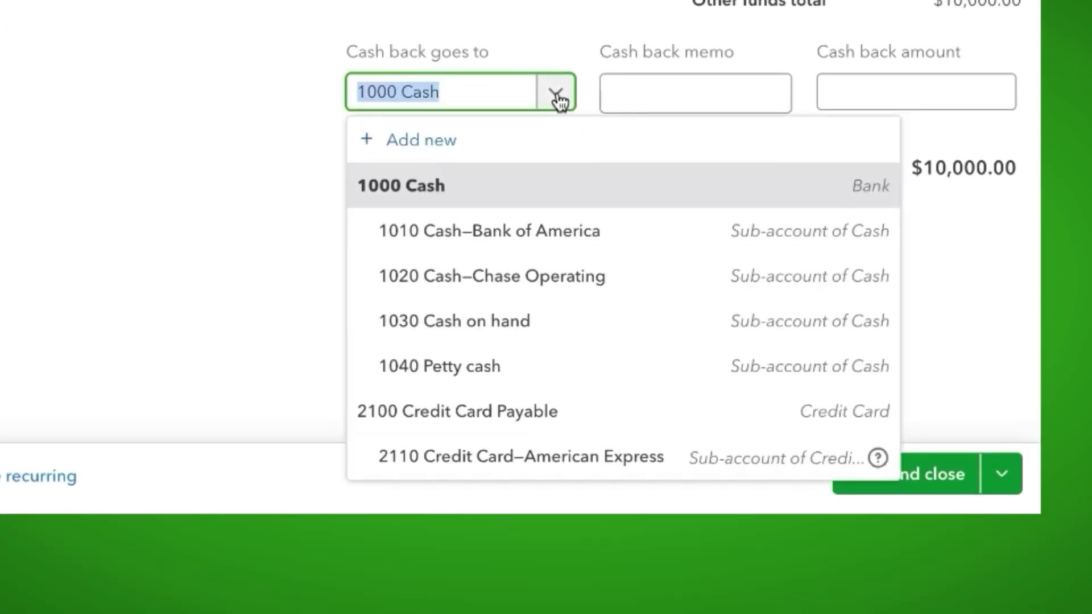
Step: Route $500 cash back to 1040 Cash:Petty cash with memo 'warehouse repairman', leaving a $9,500.00 deposit
{"action": "left_click", "coordinate": [438, 366]}
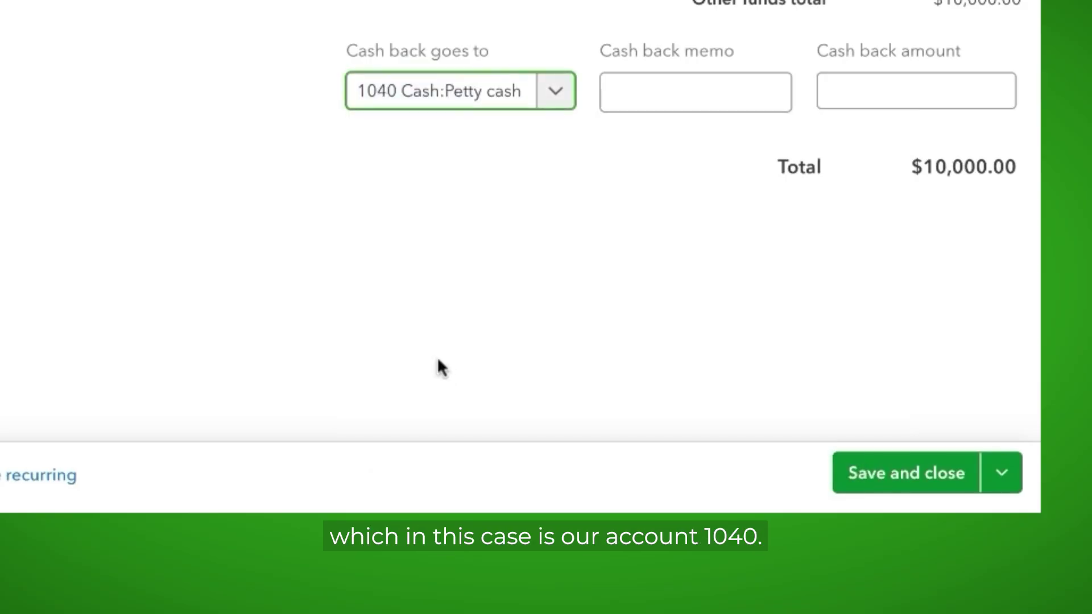
{"action": "left_click", "coordinate": [875, 96]}
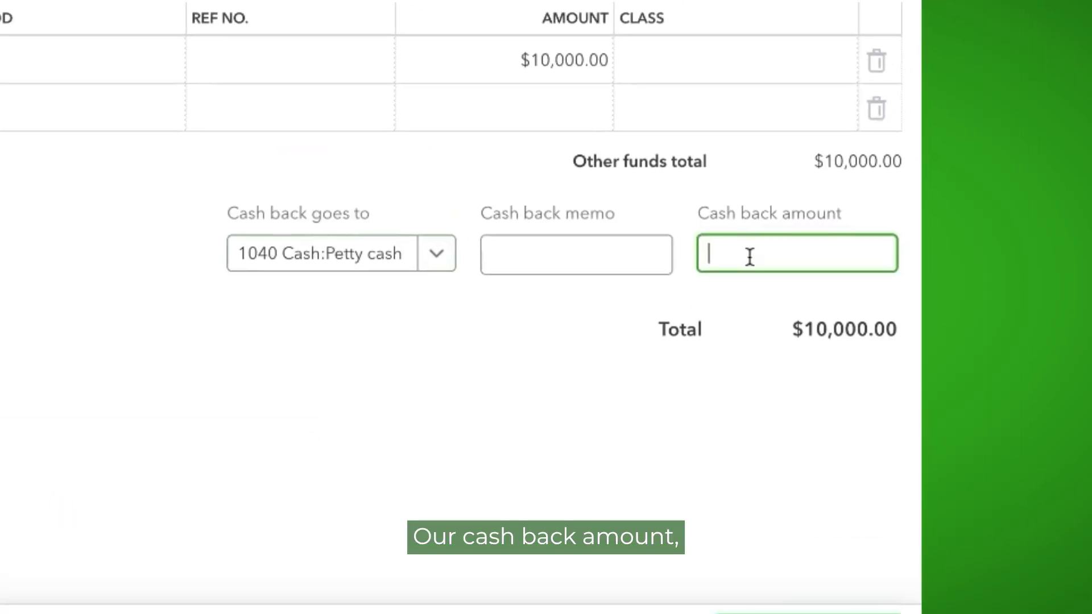
{"action": "type", "text": "500"}
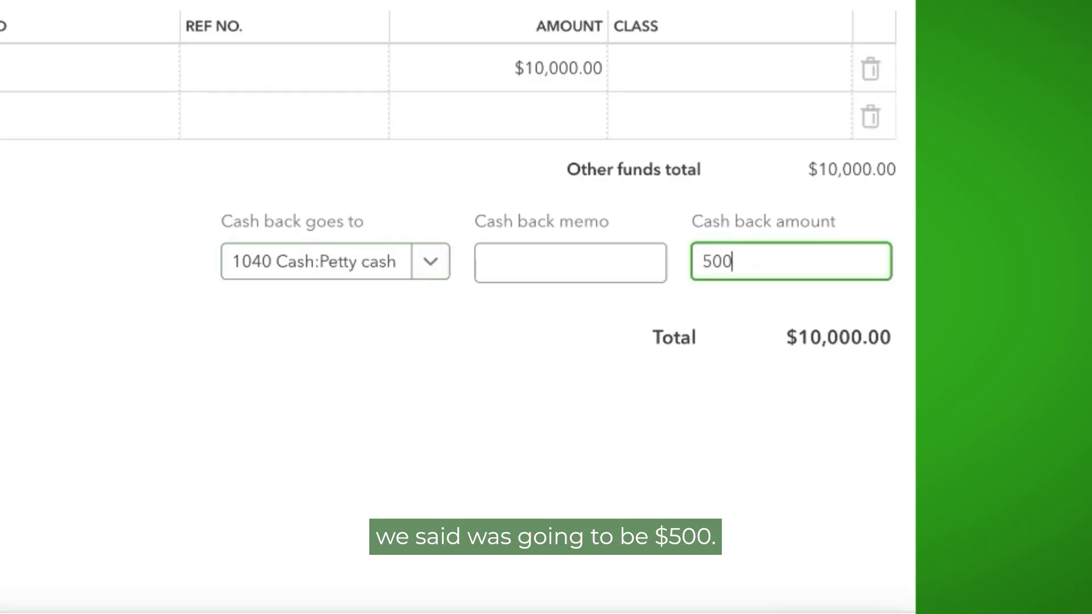
{"action": "left_click", "coordinate": [555, 255]}
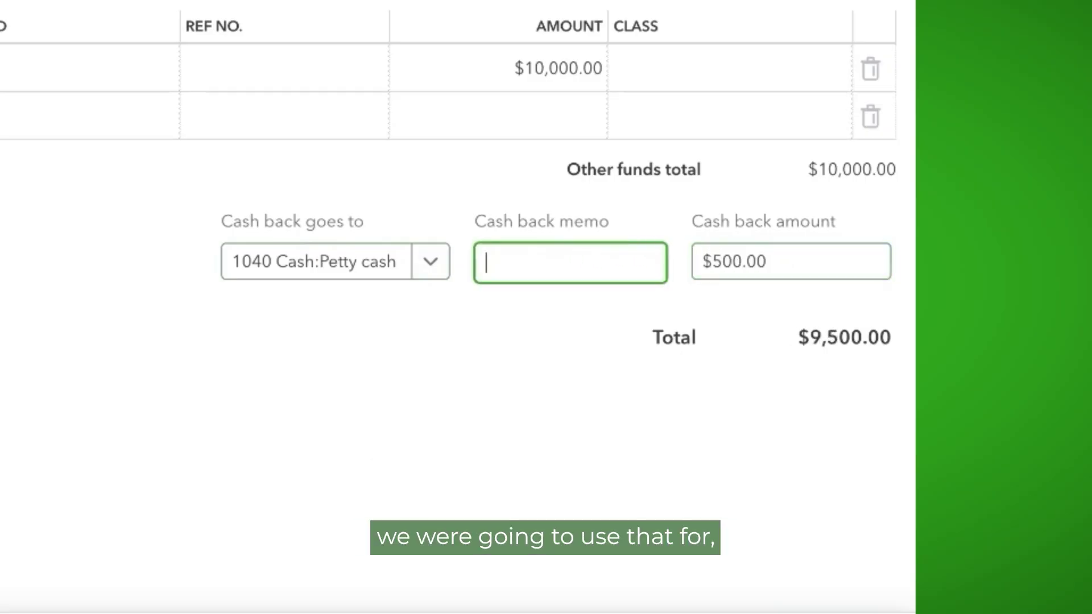
{"action": "type", "text": "repia"}
{"action": "key", "text": "BackSpace"}
{"action": "type", "text": "wareh"}
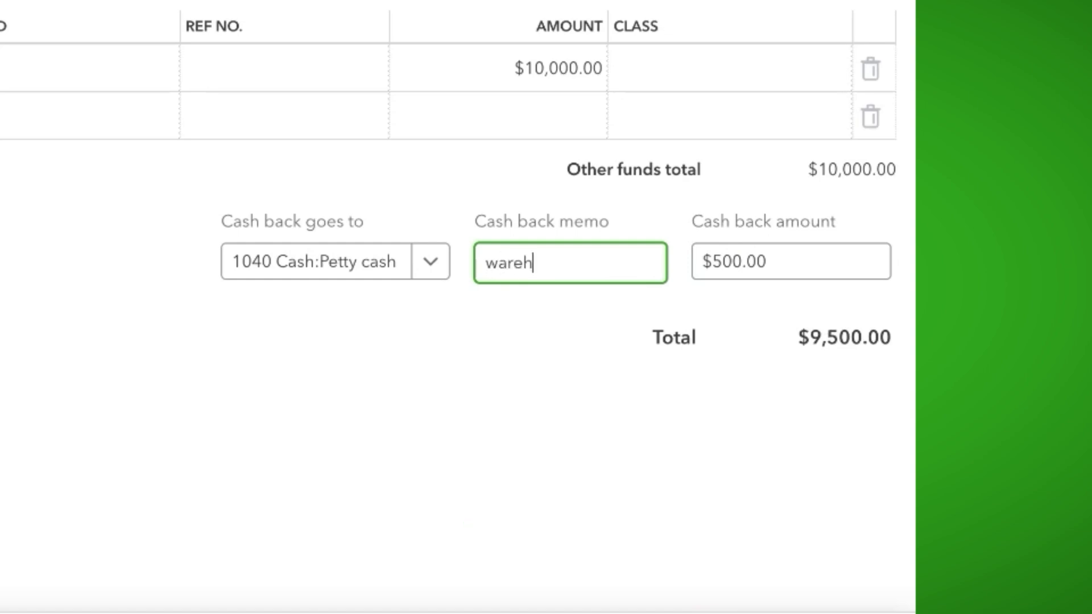
{"action": "type", "text": "ouse repairman"}
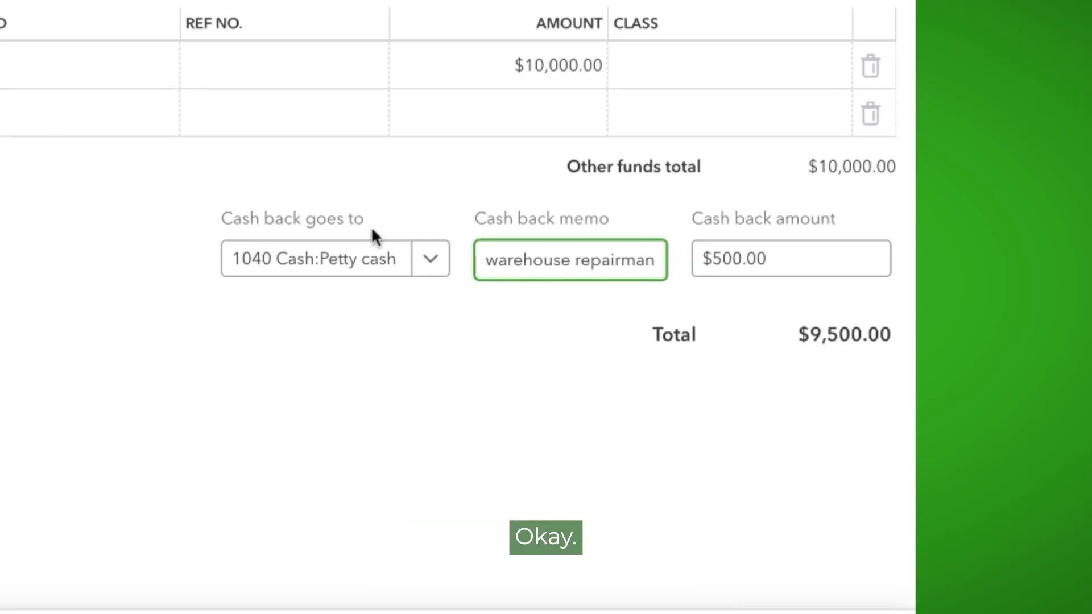
{"action": "scroll", "coordinate": [471, 121], "scroll_direction": "down", "scroll_amount": 3}
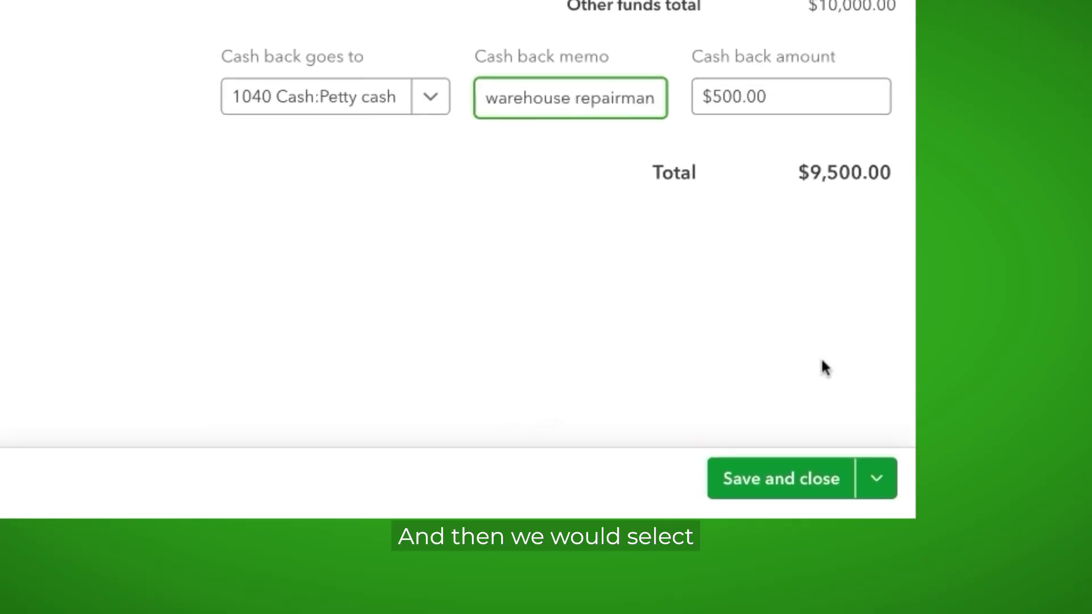